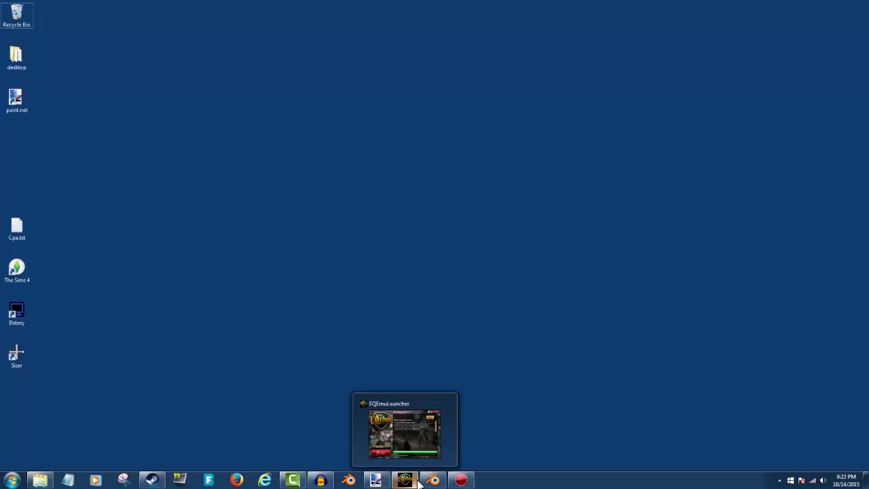
- Bring the Blender window to the front and dismiss the splash screen
mouse_move(433, 481)
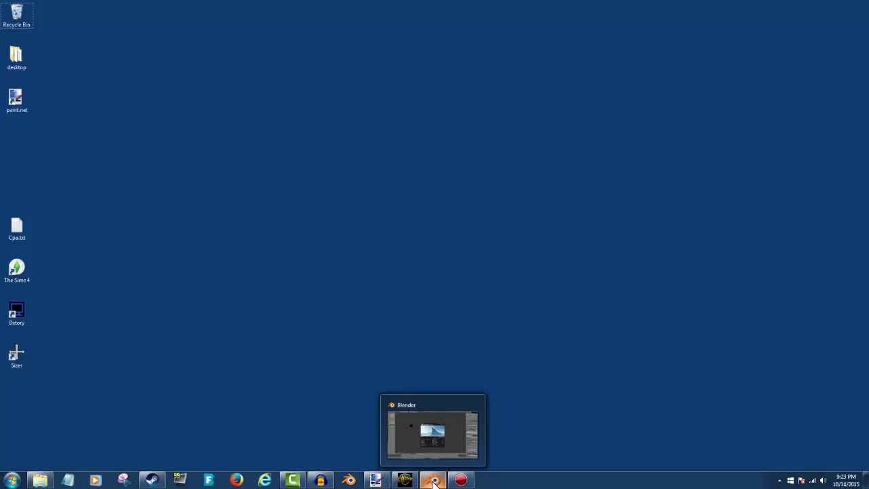
left_click(433, 480)
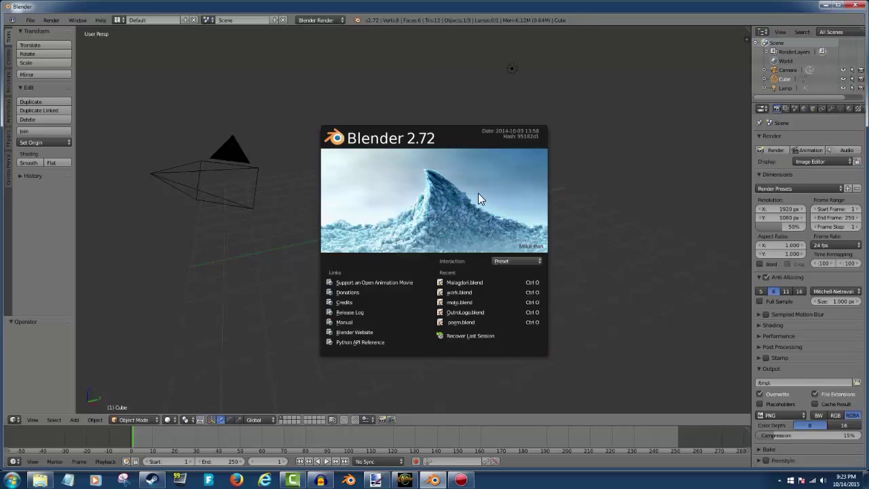
left_click(612, 171)
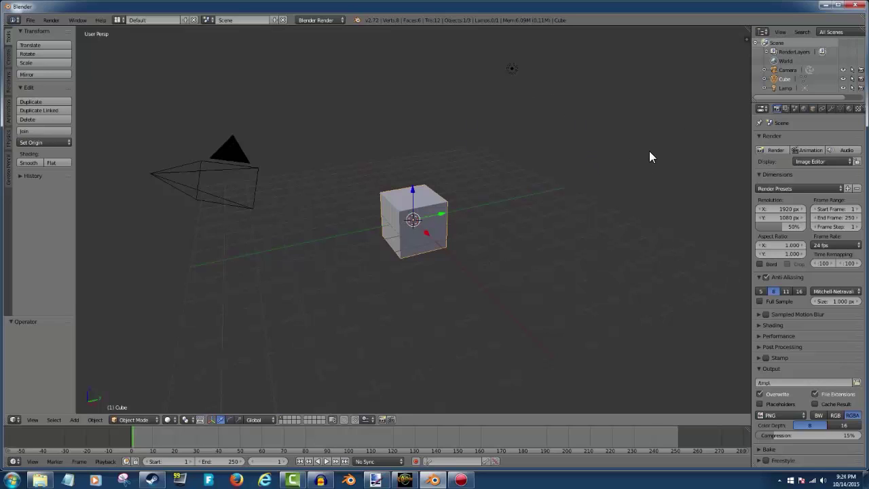
- Delete the default cube, then select the camera
key("x")
left_click(454, 225)
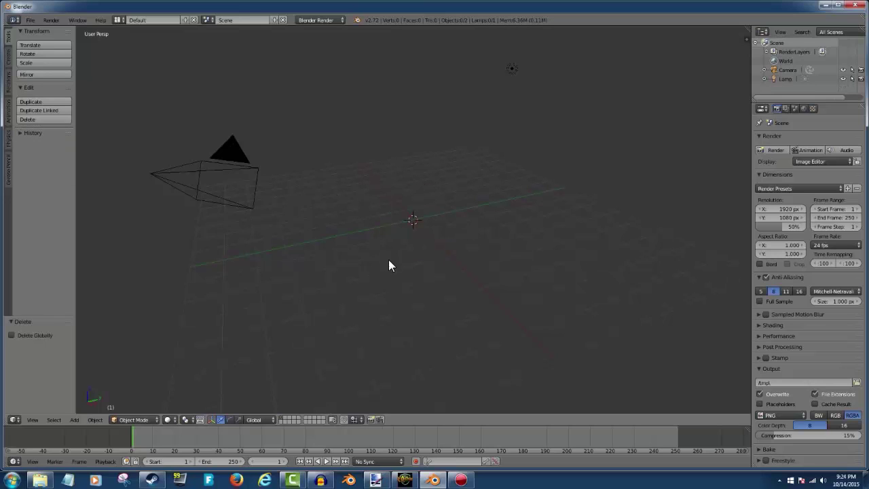
right_click(239, 155)
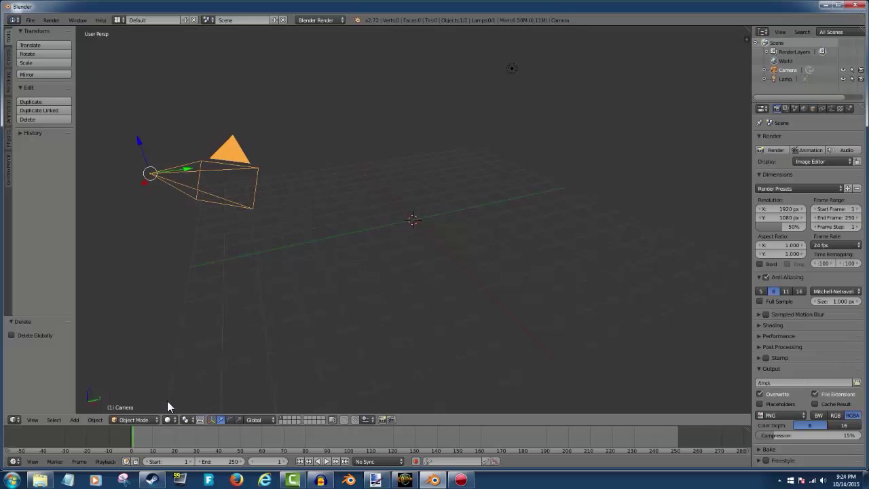
- Switch to the front view and align the camera to it with Ctrl+Alt+Numpad 0
left_click(36, 419)
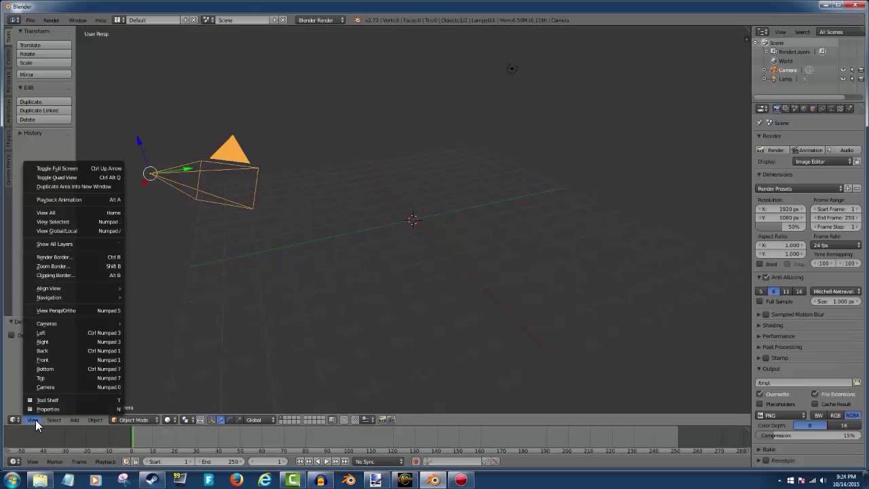
left_click(46, 357)
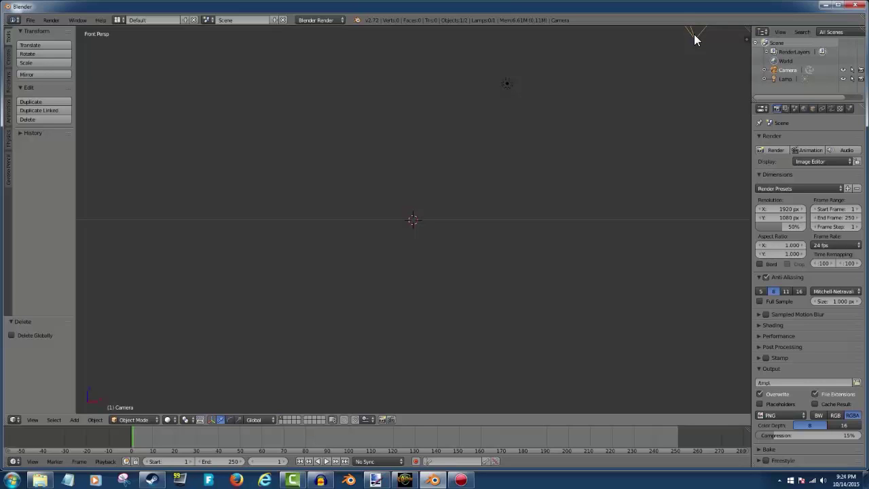
key("ctrl+alt+KP_0")
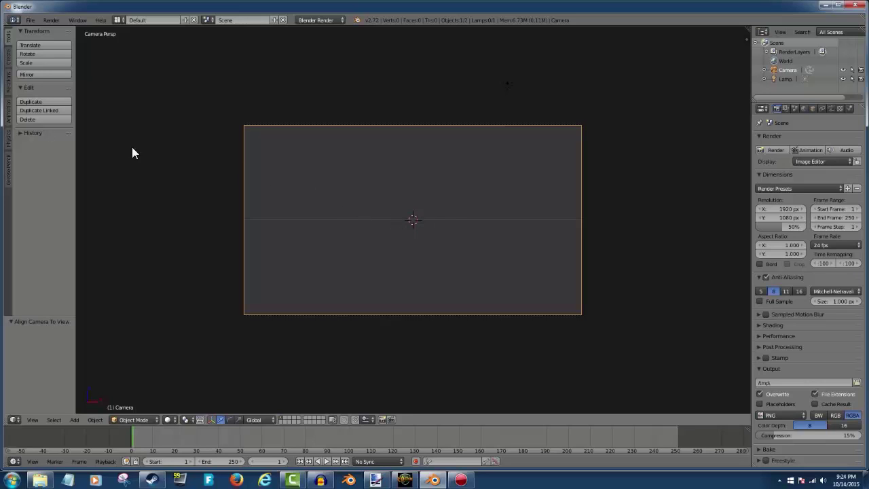
left_click(8, 64)
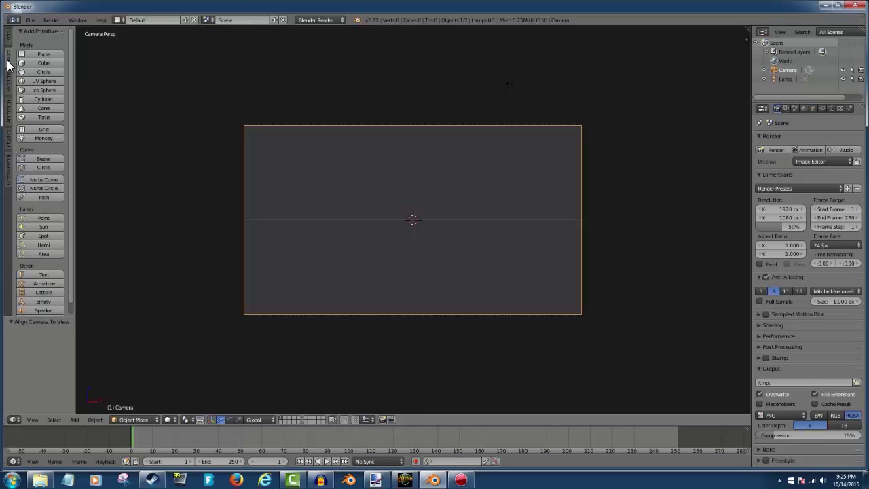
- Add a text object and rotate it 90° about X so it stands upright
left_click(43, 275)
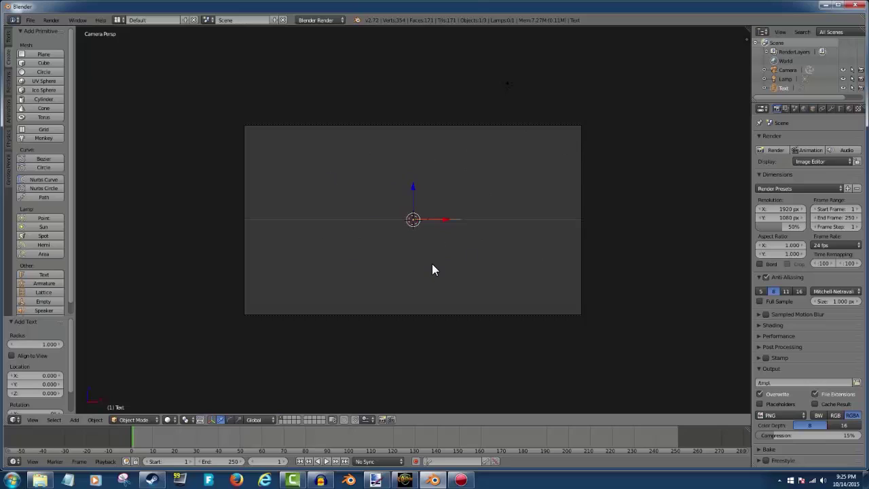
key("r")
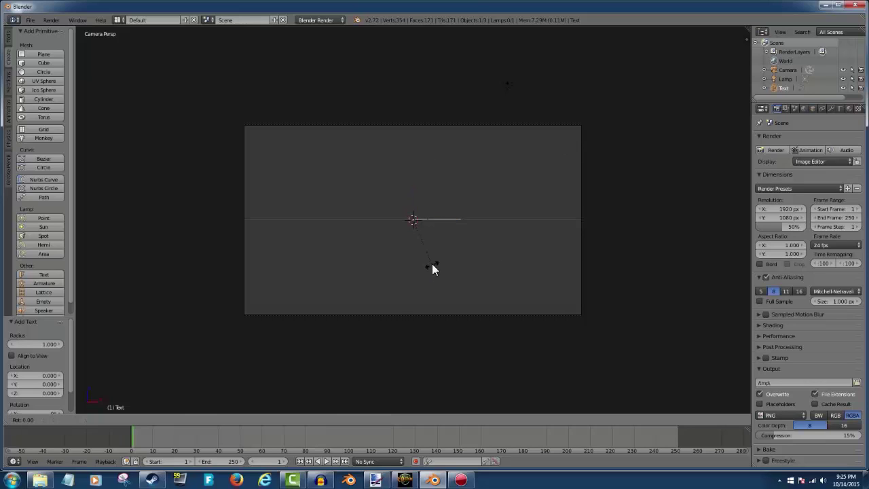
type("x")
type("9")
type("0")
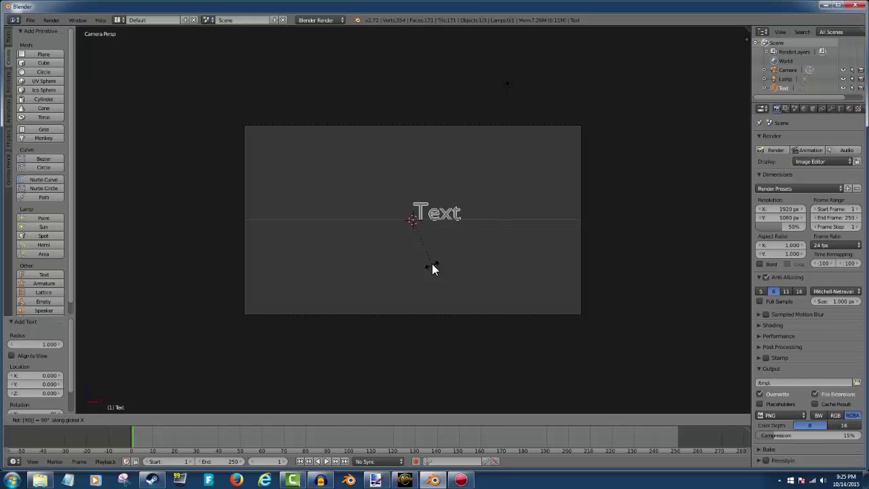
key("Return")
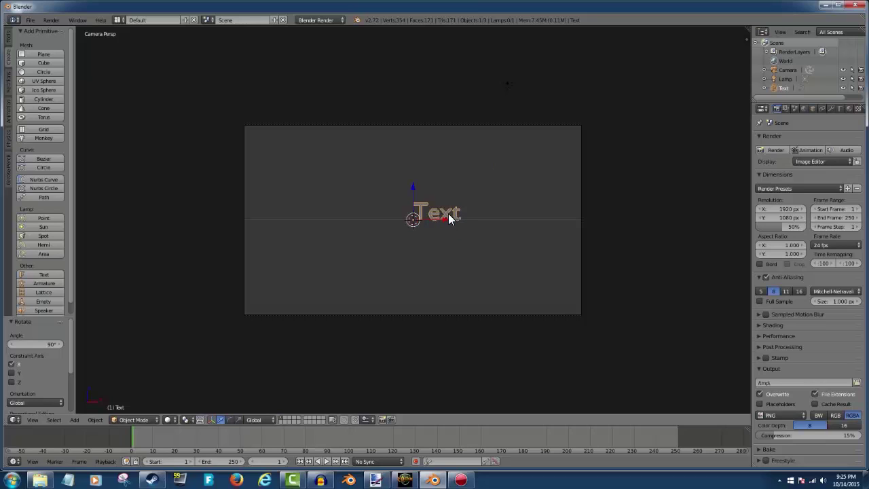
- Replace the default word 'Text' with 'Zekay' in the text object
key("Tab")
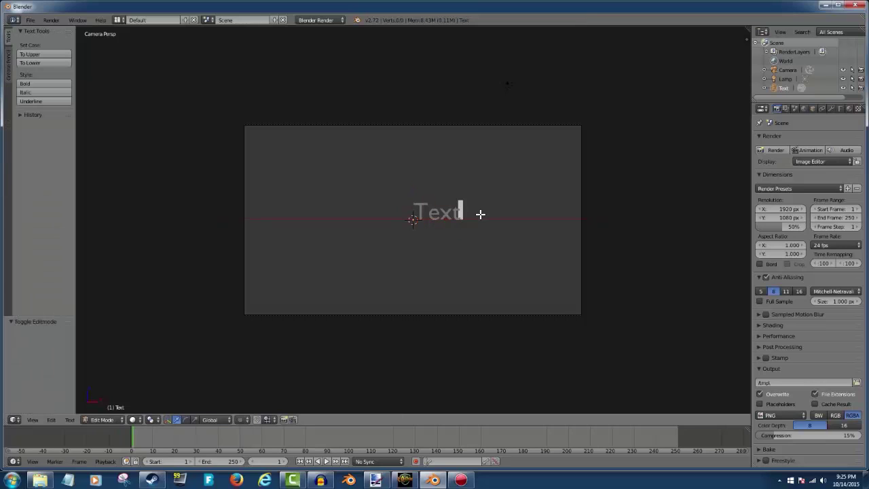
key("BackSpace")
key("BackSpace")
key("BackSpace")
key("BackSpace")
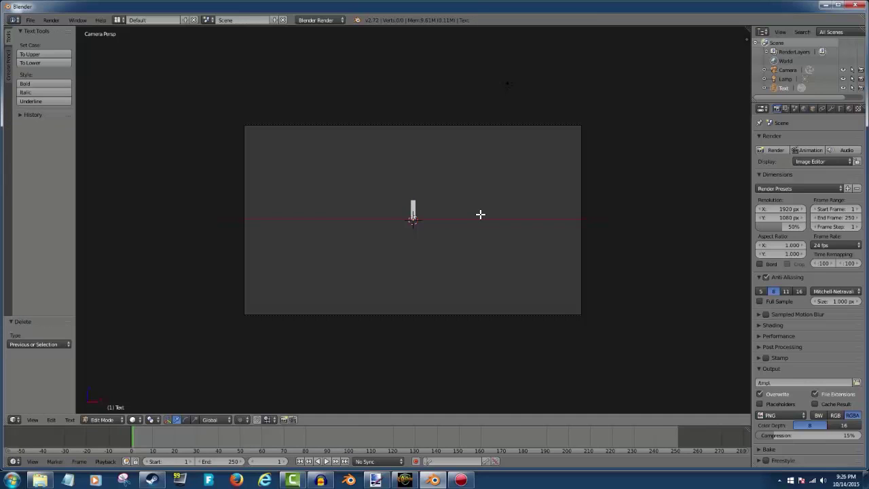
type("Zekay")
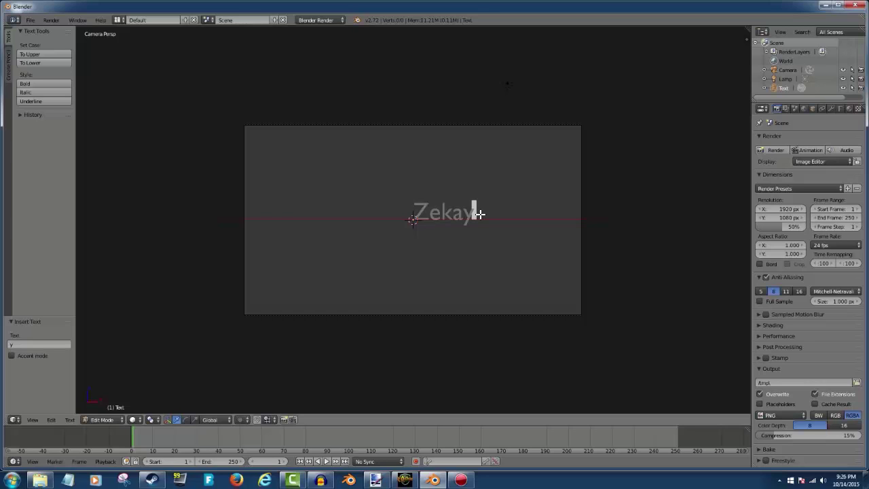
key("Return")
key("BackSpace")
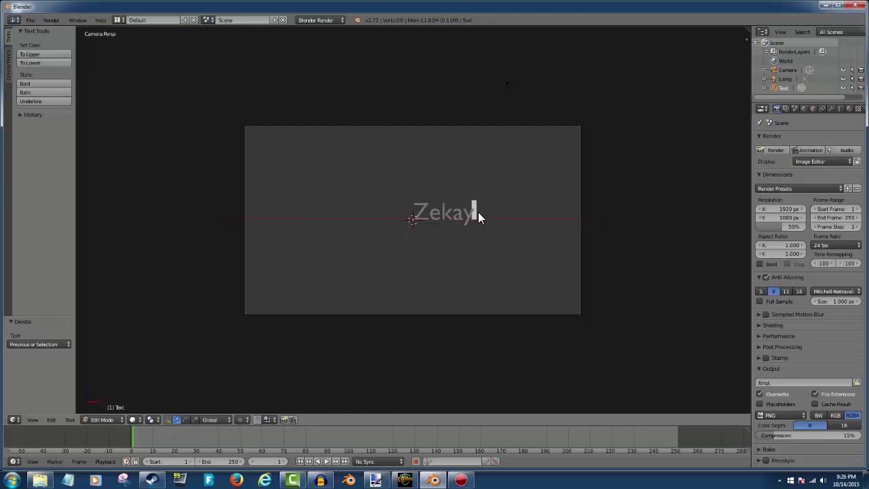
key("Tab")
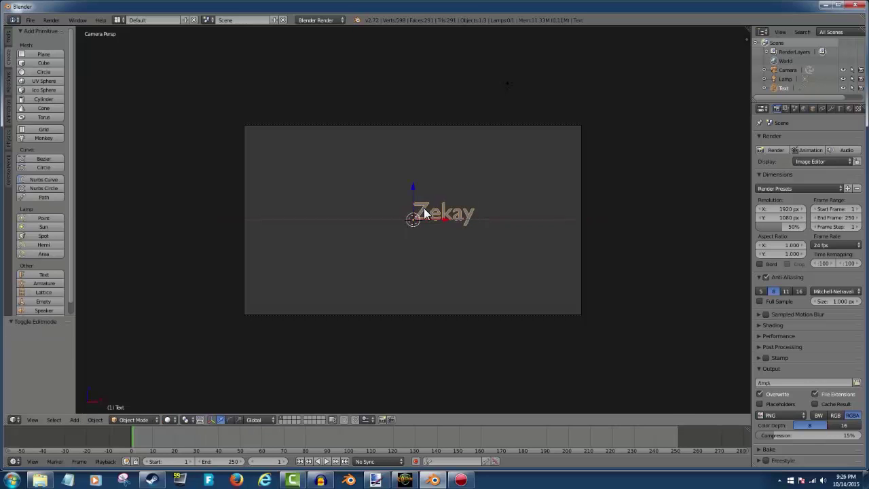
- Move the Zekay text into the camera frame
key("g")
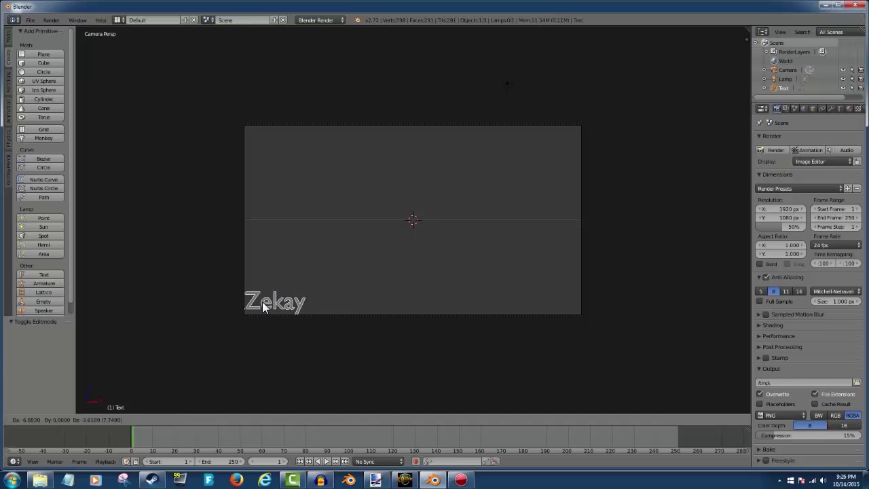
left_click(261, 306)
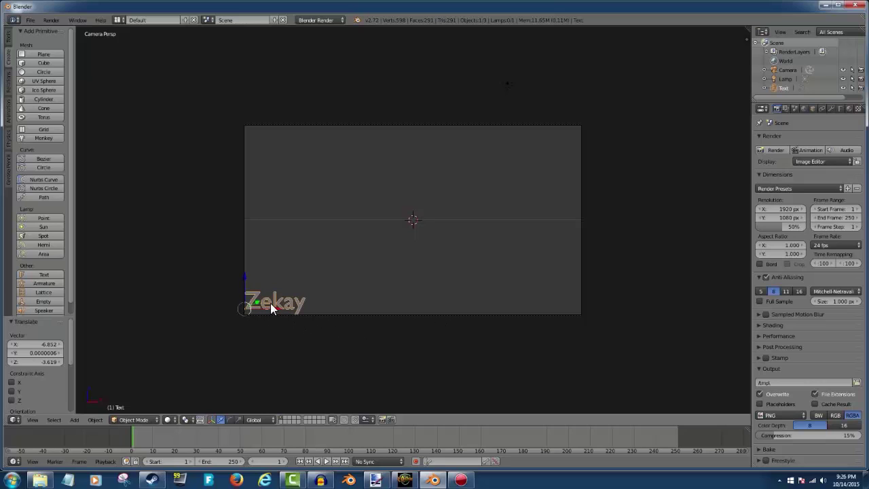
key("g")
key("x")
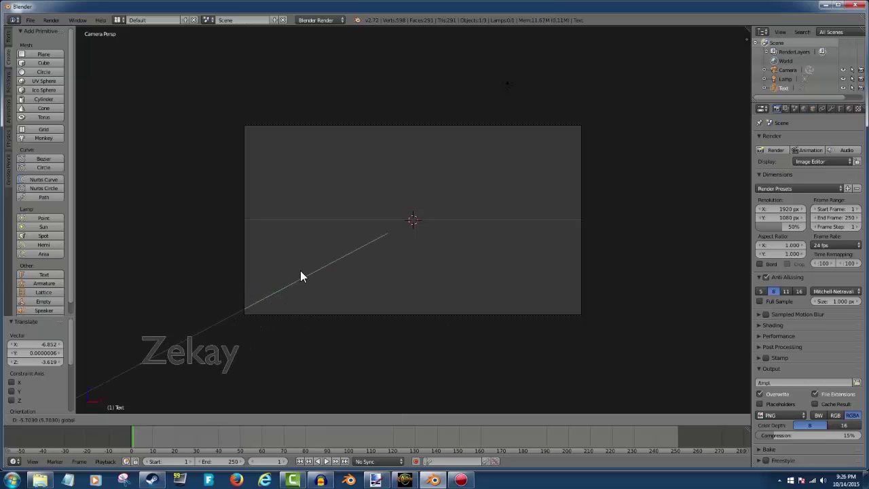
left_click(305, 267)
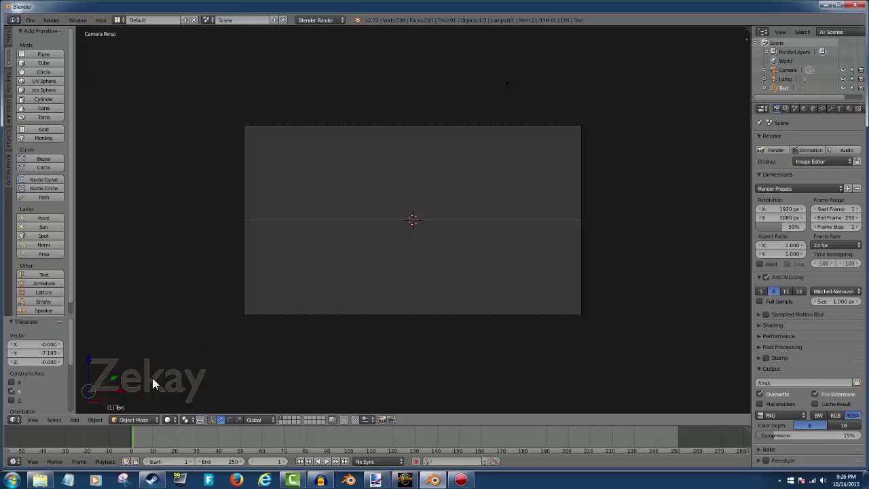
key("g")
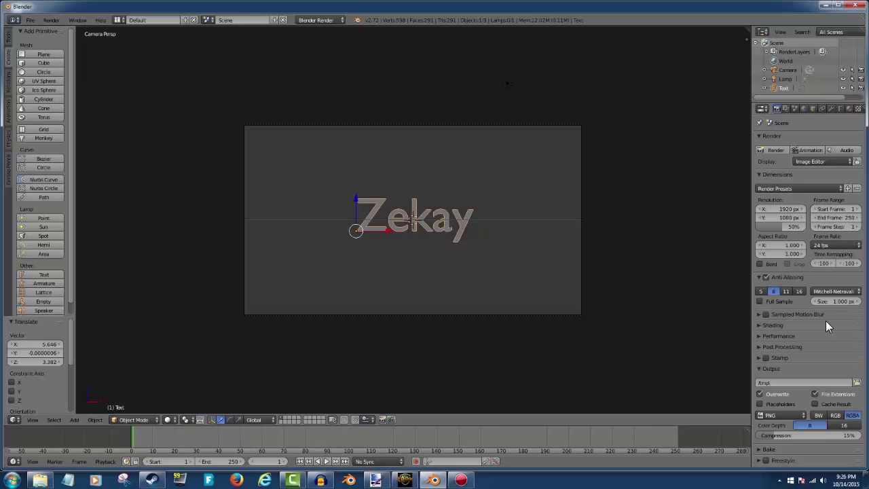
- Set the text alignment to Center and slide it right toward the frame centre
left_click(840, 110)
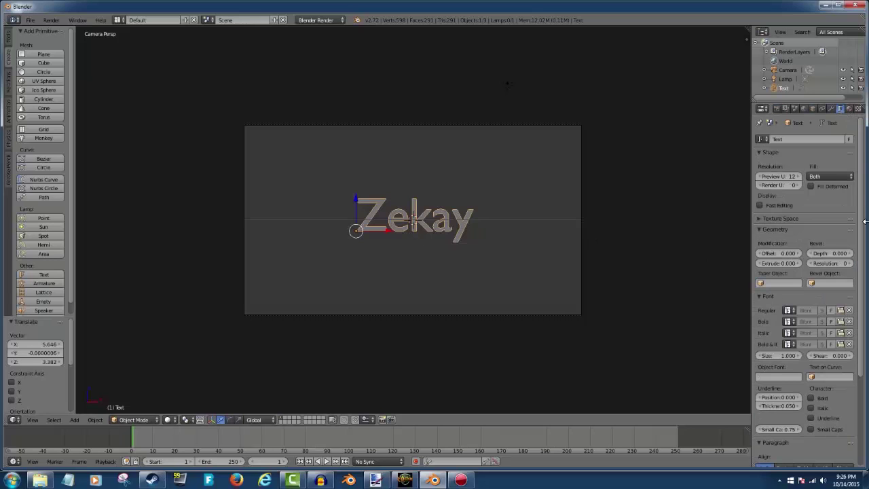
scroll(808, 400, "down", 2)
left_click(784, 431)
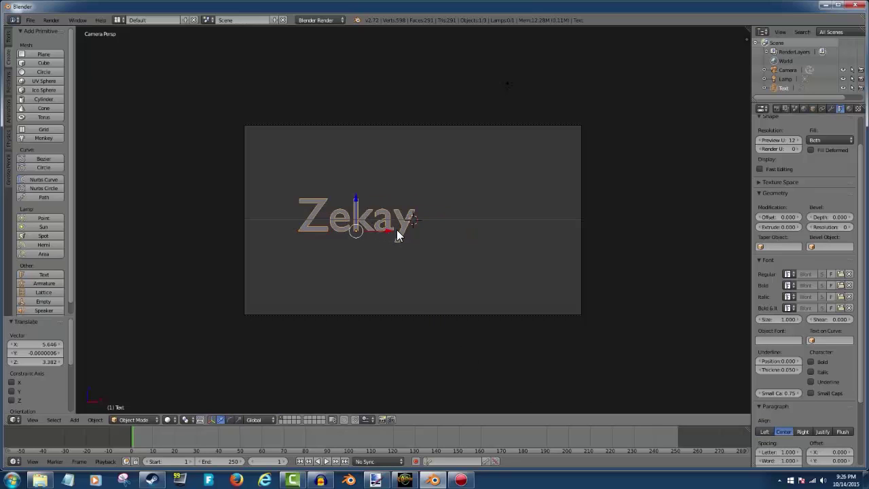
left_click_drag(394, 225, 447, 227)
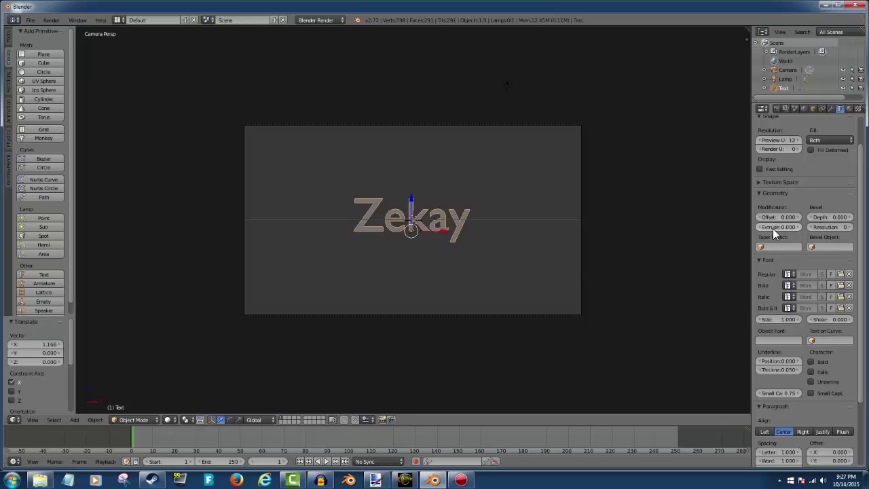
- Try out extrude and bevel depth, then set both back to 0
mouse_move(779, 227)
left_mouse_down()
mouse_move(815, 227)
mouse_move(791, 226)
left_mouse_up()
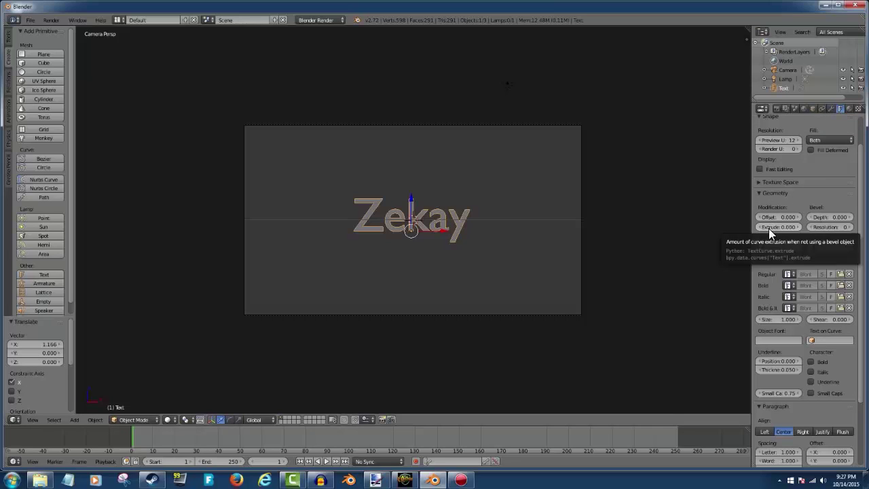
left_click_drag(764, 225, 828, 217)
left_click_drag(780, 227, 765, 226)
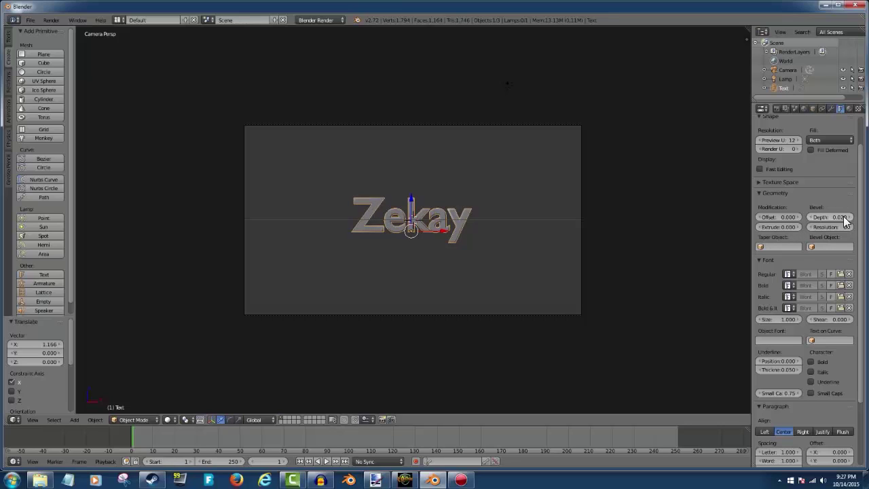
left_click_drag(845, 221, 832, 220)
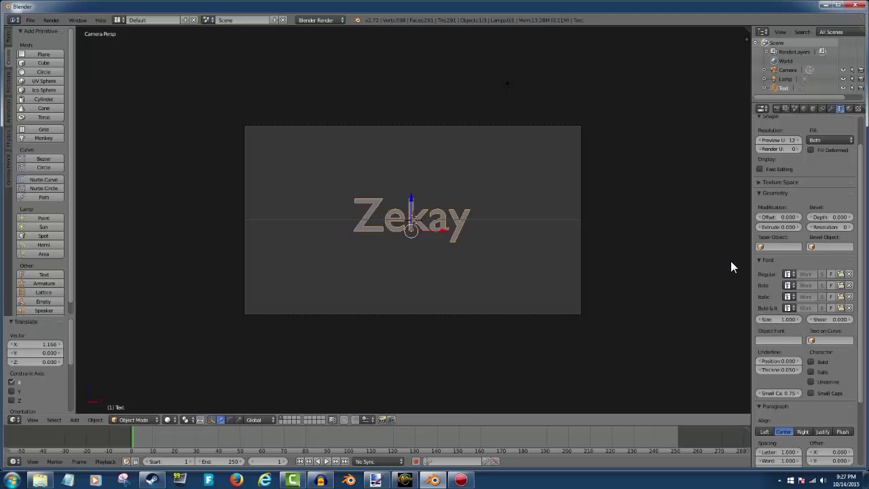
- Load WWERaw.ttf from E:\Font Library\ as the text's regular font
left_click(840, 274)
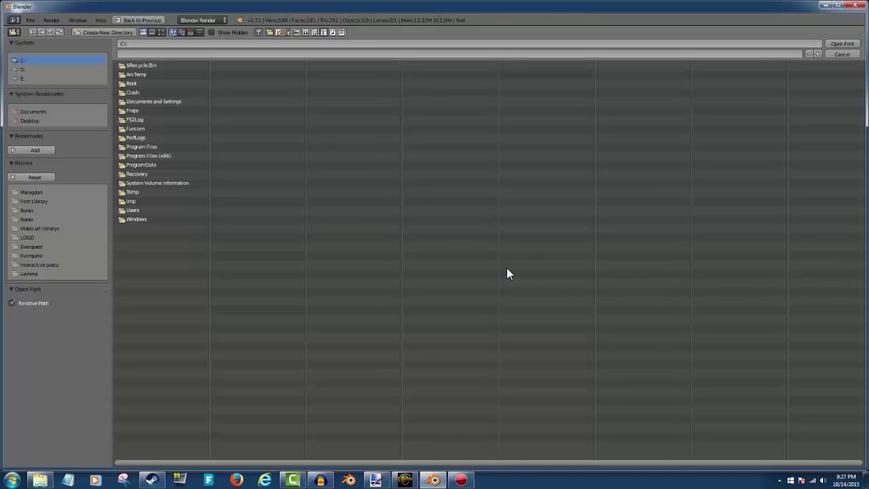
left_click(33, 200)
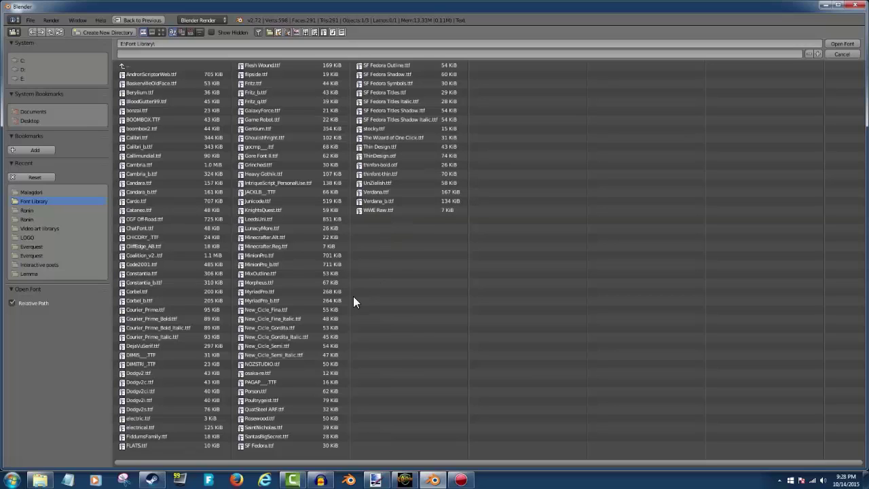
double_click(368, 210)
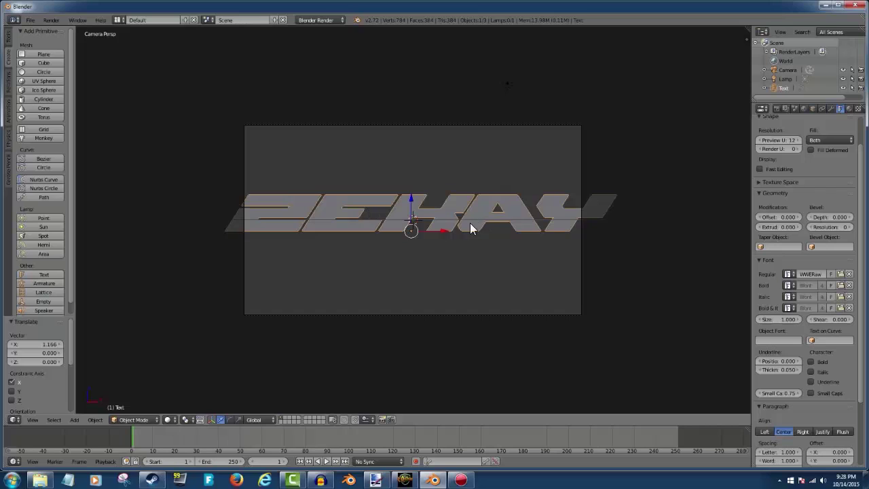
- Roughly move the slanted text back into the camera view, shifting it along Y and upward
key("g")
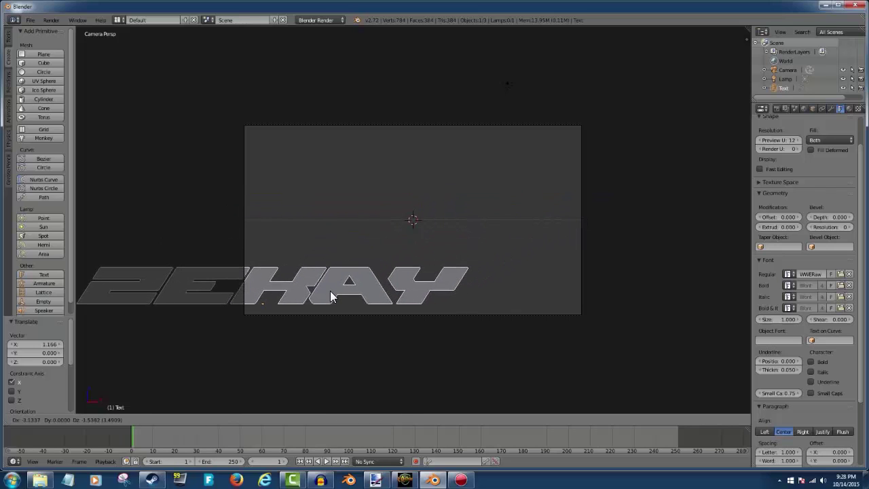
left_click(330, 296)
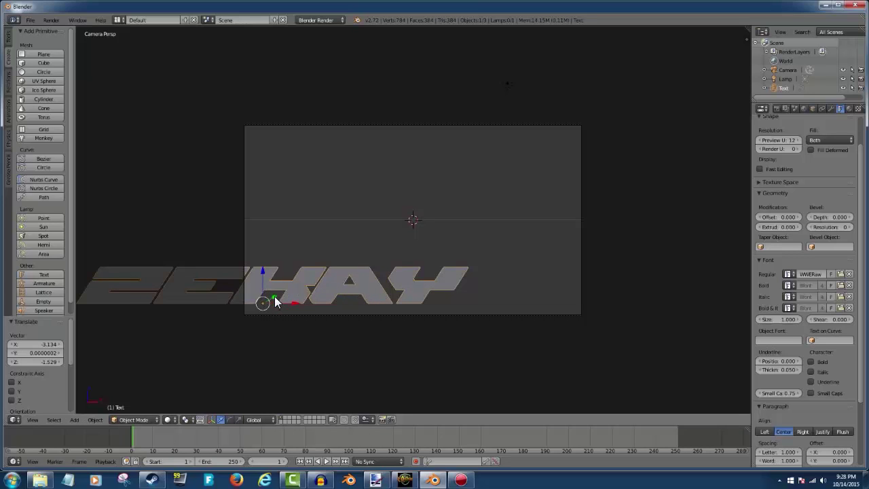
left_click_drag(276, 301, 221, 322)
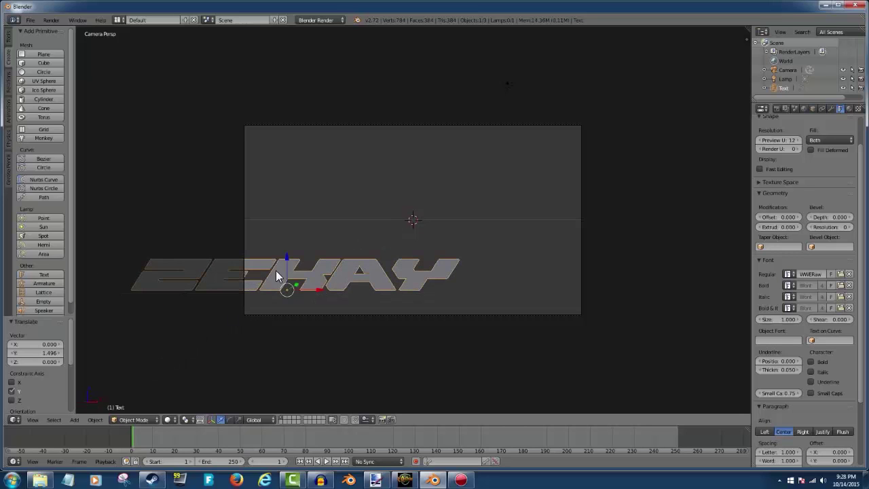
key("g")
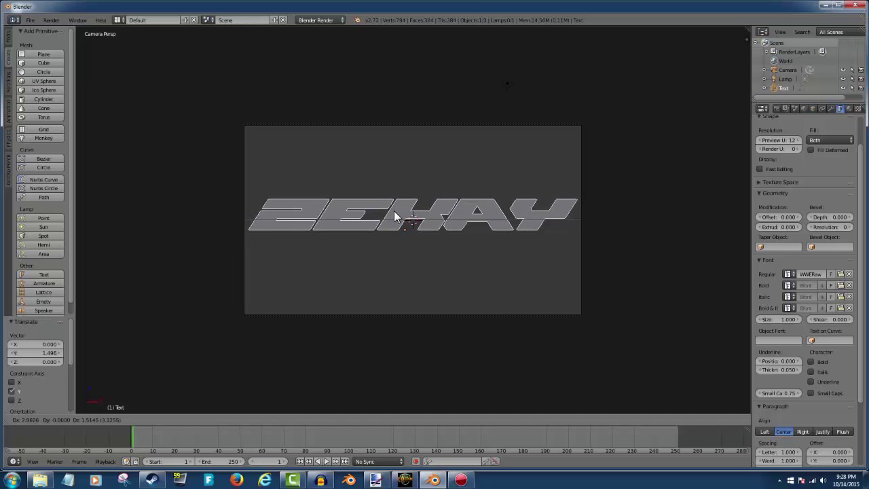
left_click(397, 216)
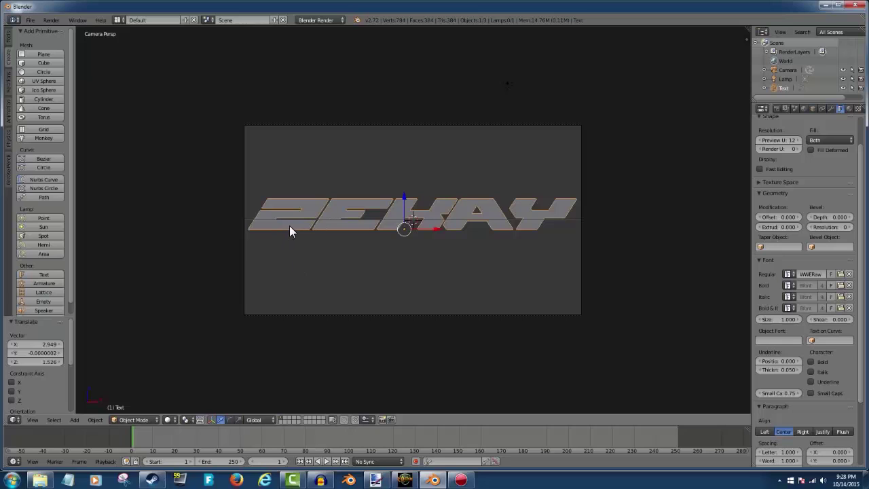
key("g")
left_click(183, 317)
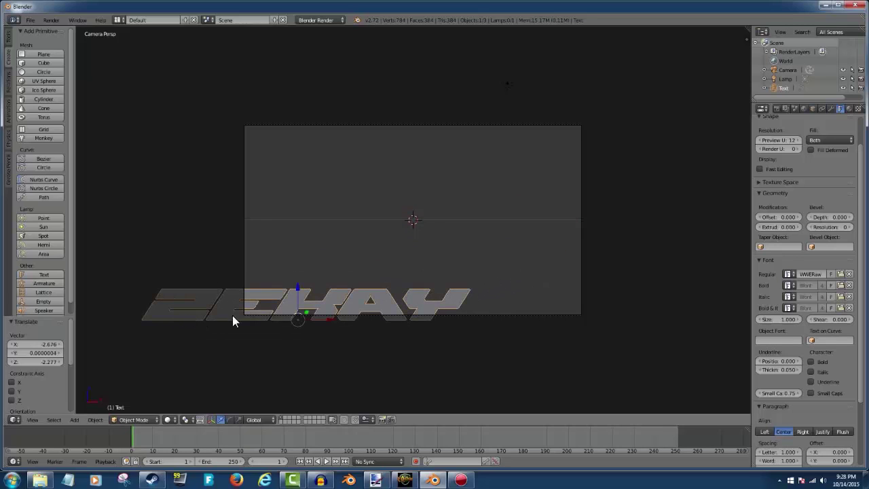
- Fine-tune the text with a Y-constrained move and small left/right nudges until centred
key("g")
key("y")
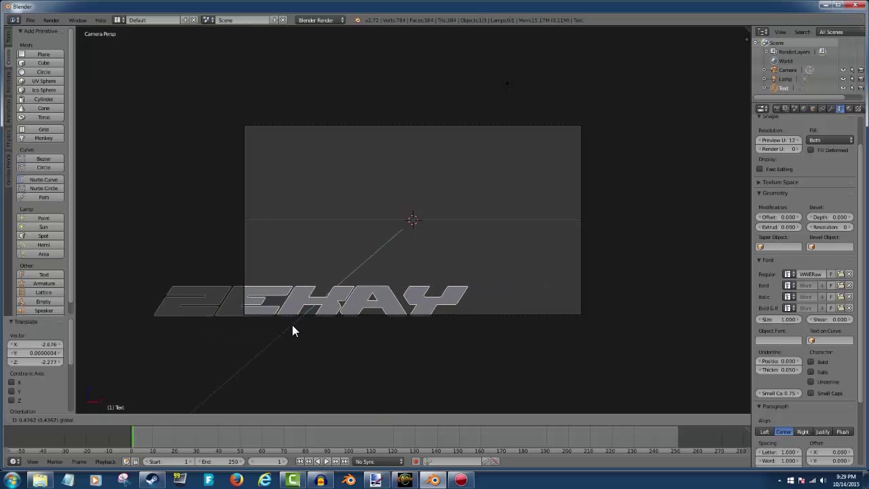
left_click(303, 308)
key("g")
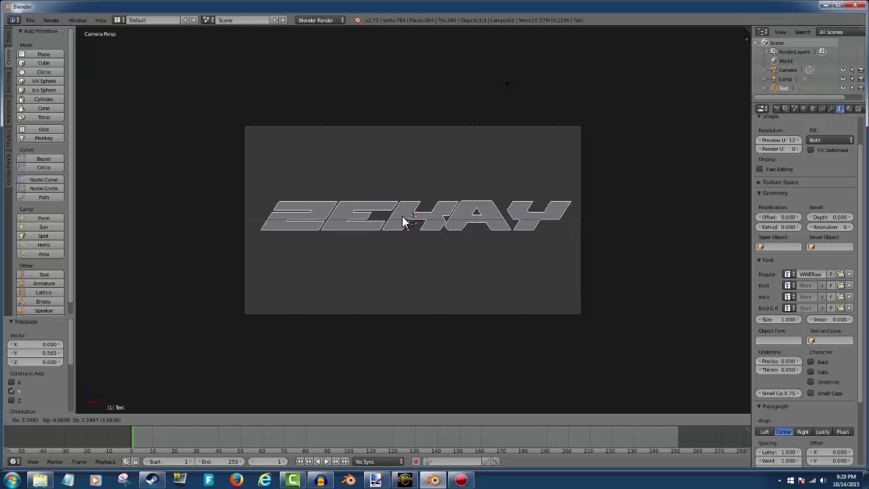
left_click(403, 219)
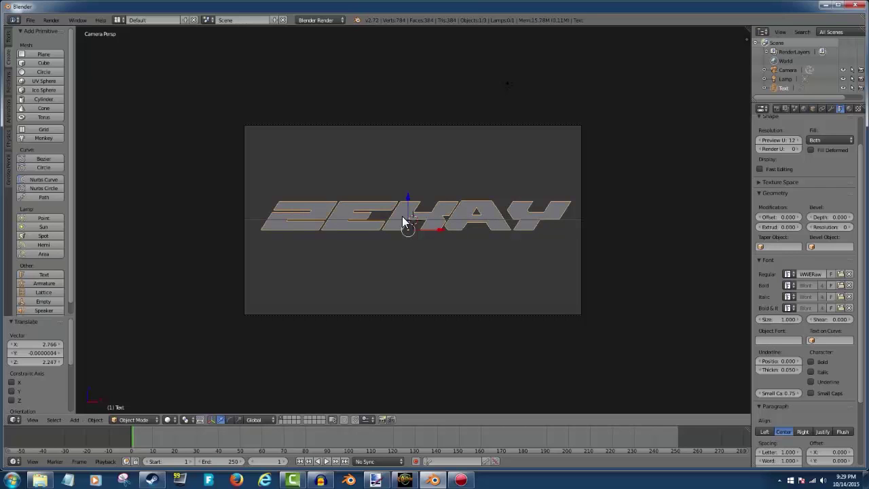
key("g")
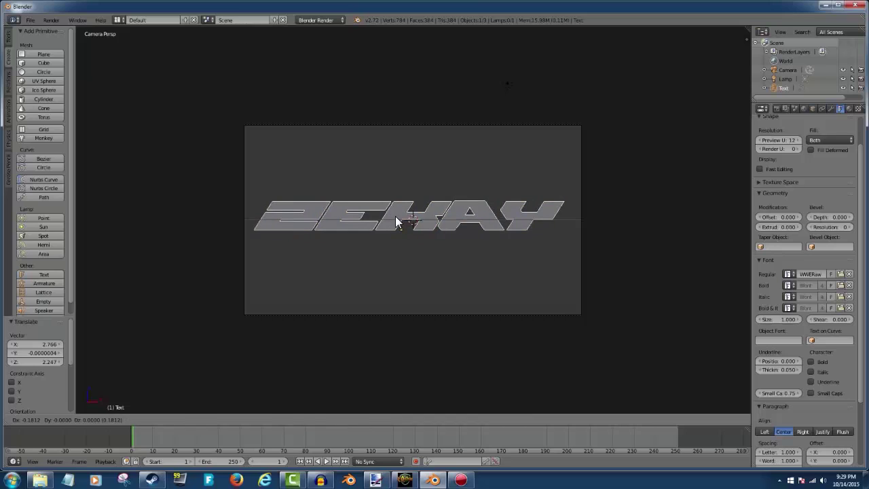
left_click(396, 218)
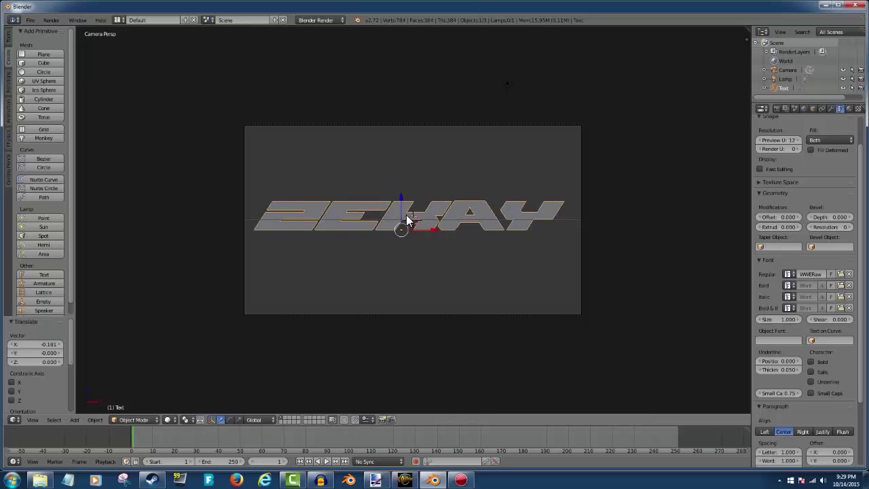
key("g")
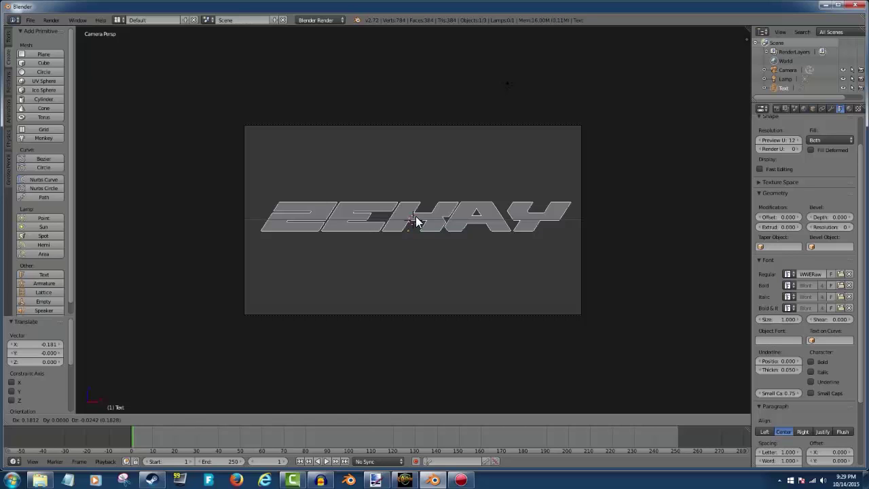
left_click(415, 221)
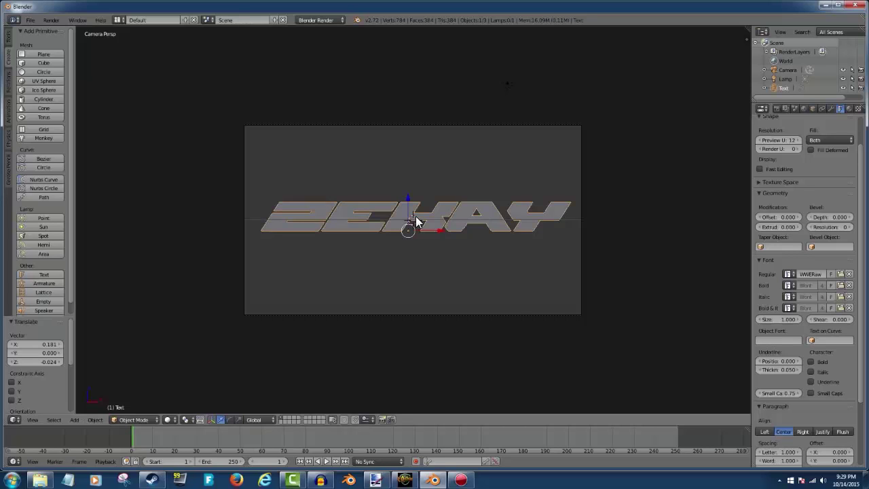